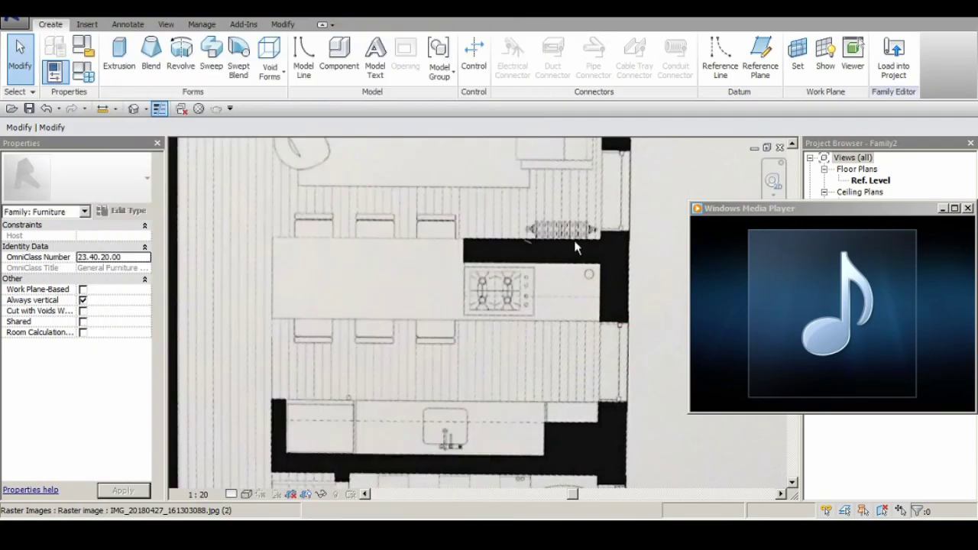
# Step back and forth through the reference photos to the kitchen with the marble counter and three bar stools.
pyautogui.click(264, 493)
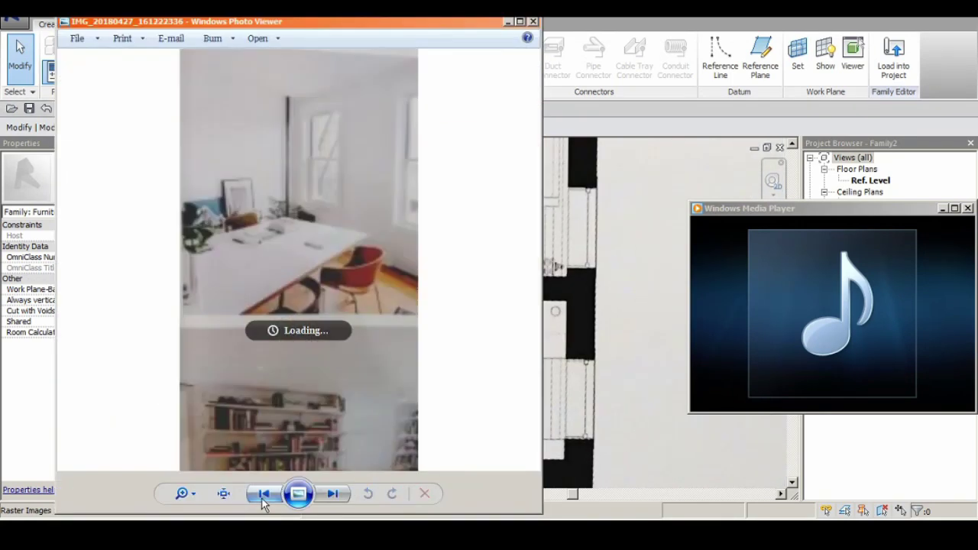
pyautogui.scroll(3, 342, 349)
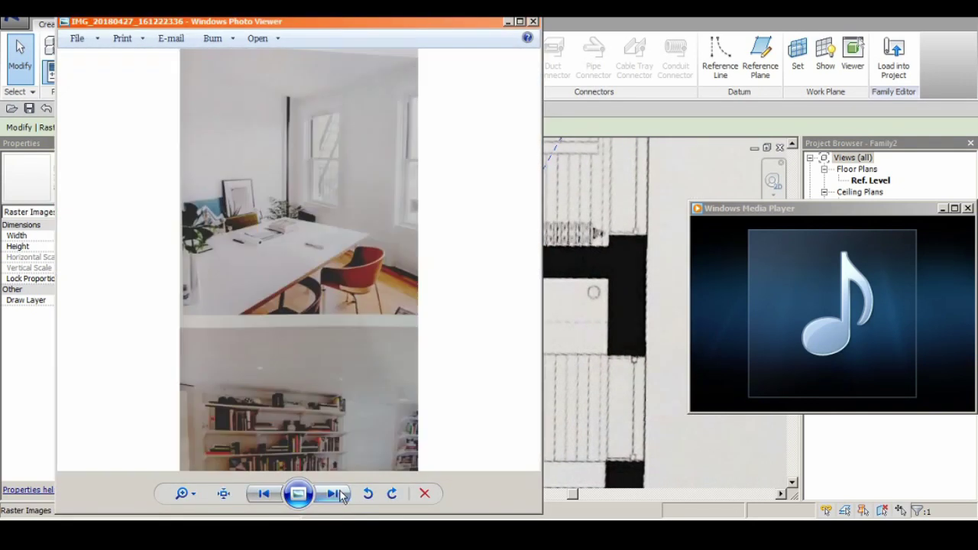
pyautogui.click(340, 494)
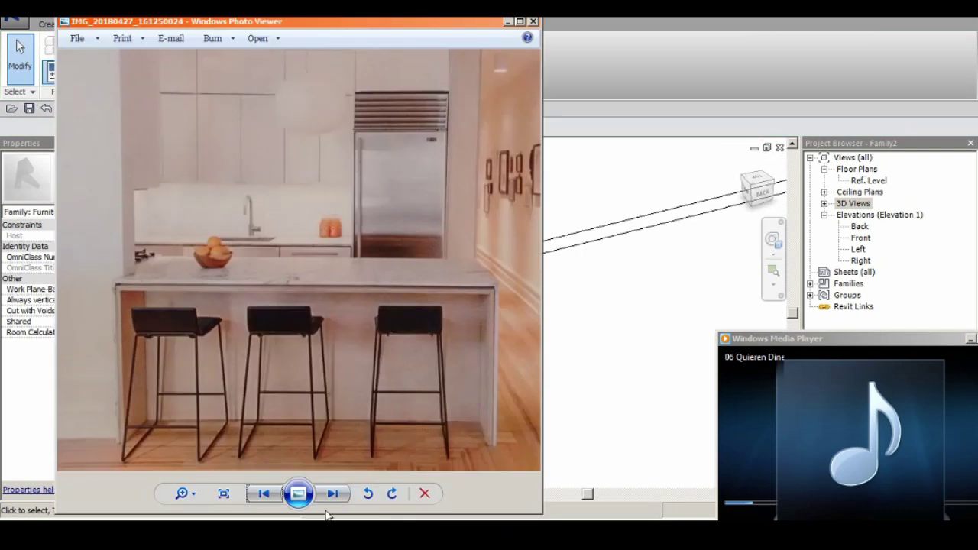
pyautogui.click(263, 493)
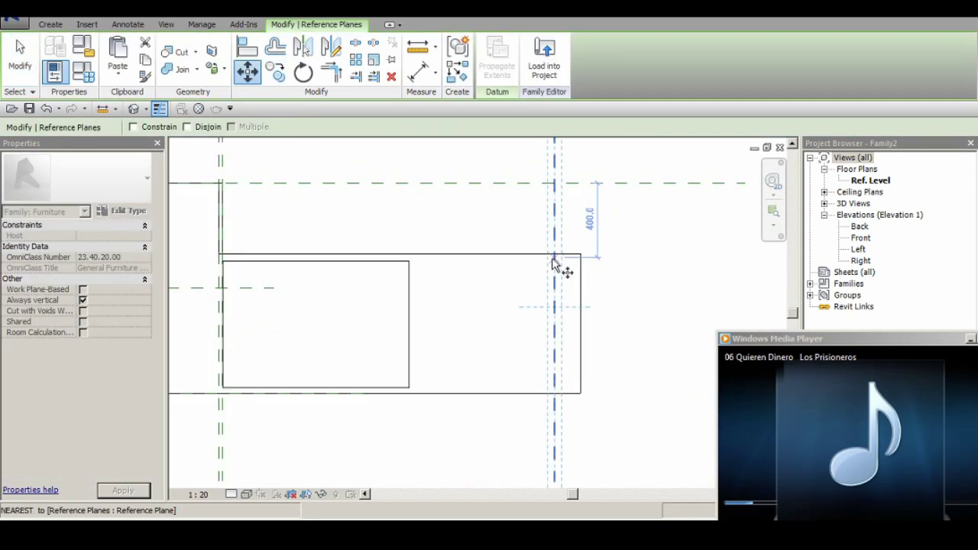
# Zoom in on the counter's extrusions, including the front panel extruded to 1184.2.
pyautogui.scroll(5, 341, 320)
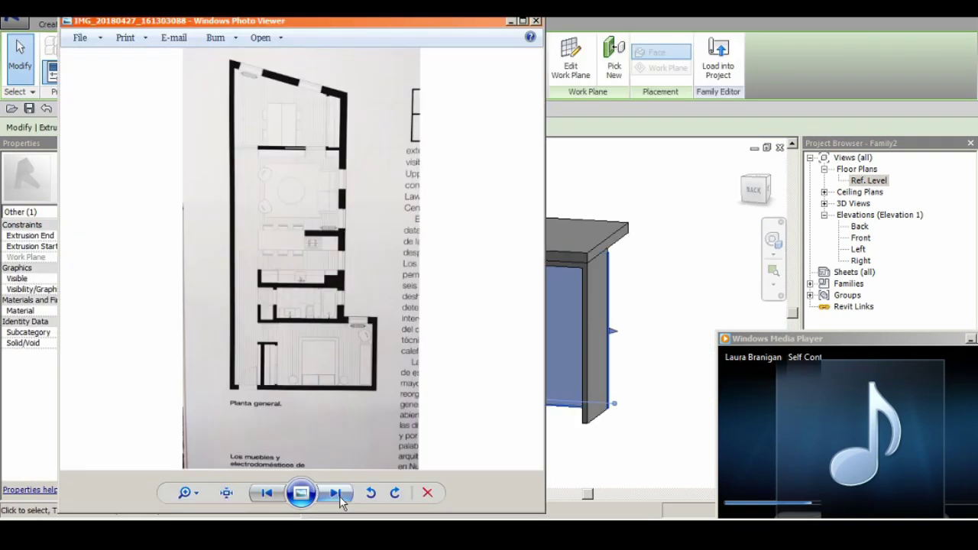
# Advance to the next reference photo, then open the panel's extrusion sketch for editing and orbit the counter.
pyautogui.click(340, 497)
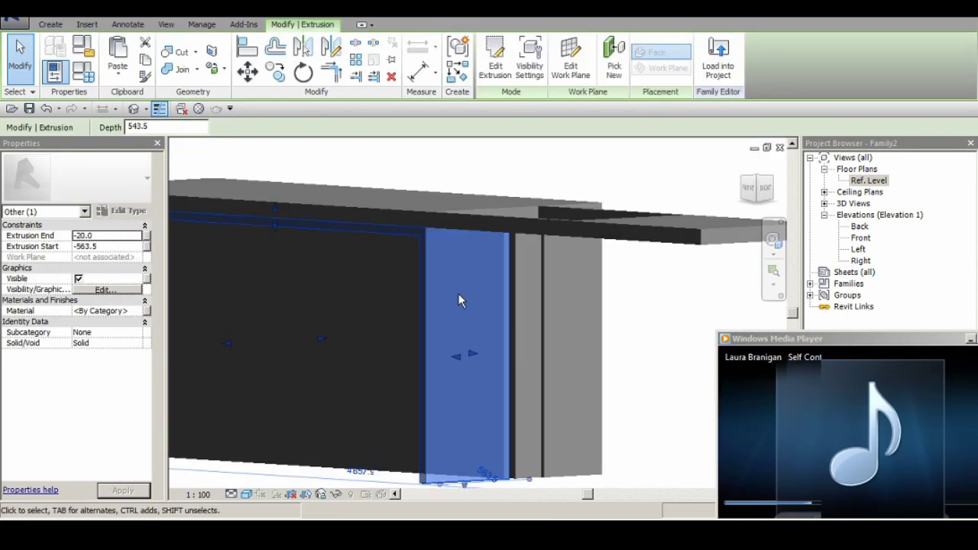
pyautogui.click(495, 57)
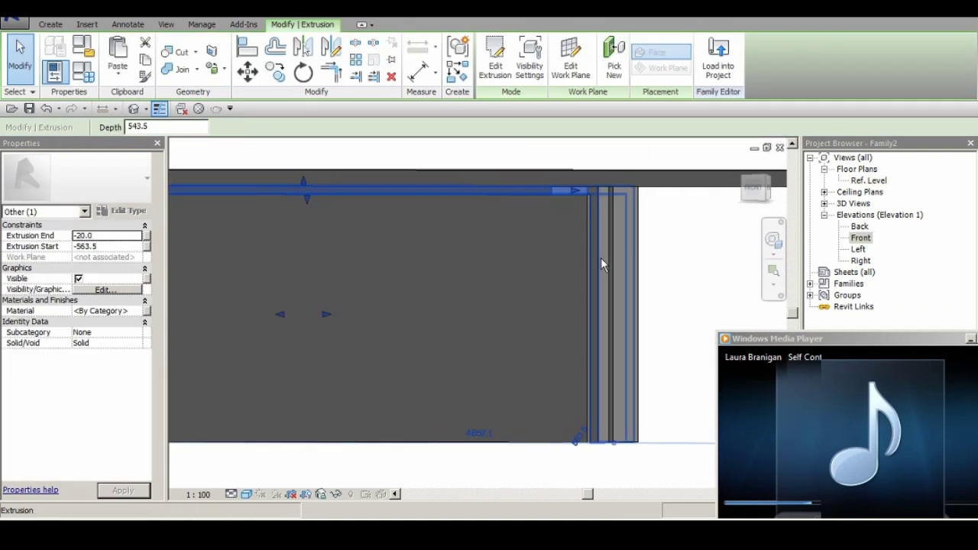
pyautogui.keyDown('shift'); pyautogui.moveTo(601, 258); pyautogui.dragTo(558, 284, button='middle'); pyautogui.keyUp('shift')
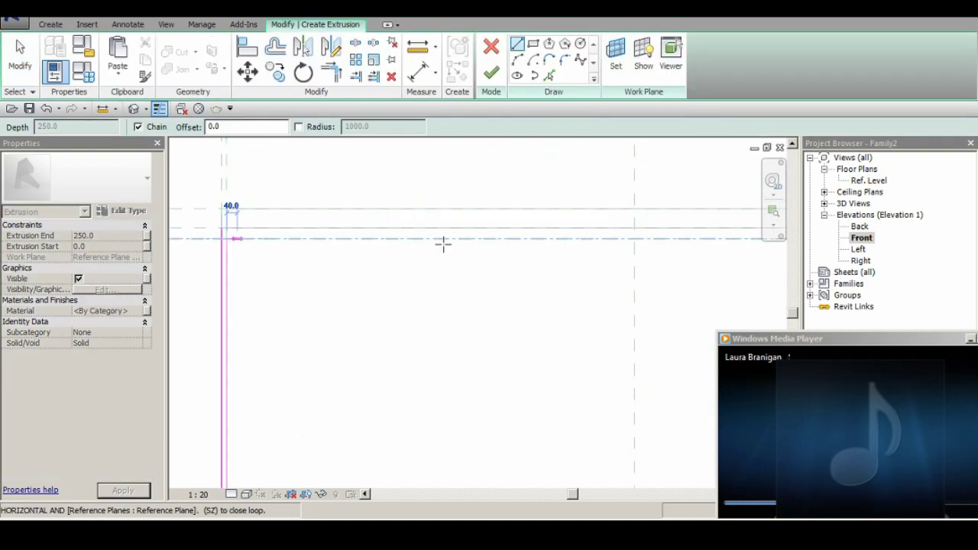
# Finish the 250.0-deep extrusion sketch and check it in the Front elevation.
pyautogui.click(489, 76)
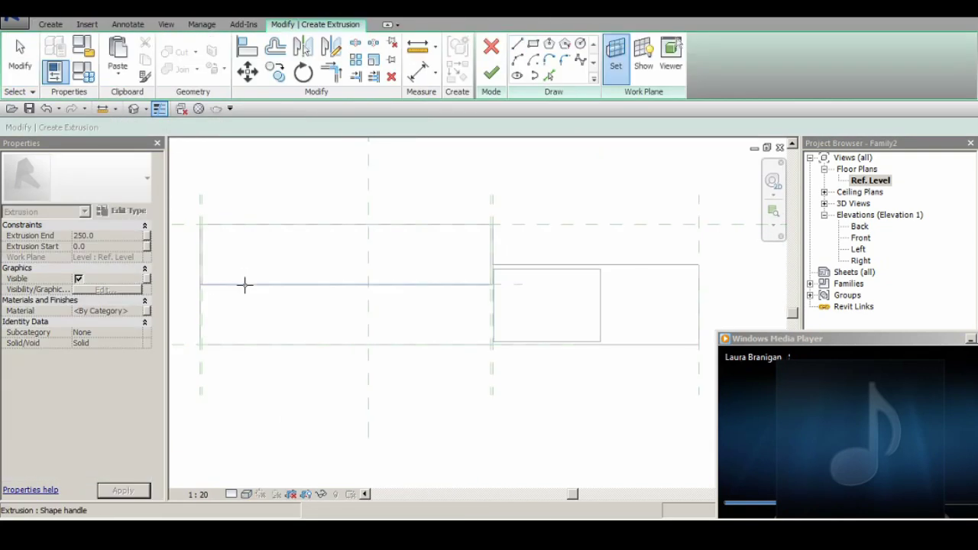
pyautogui.doubleClick(426, 161)
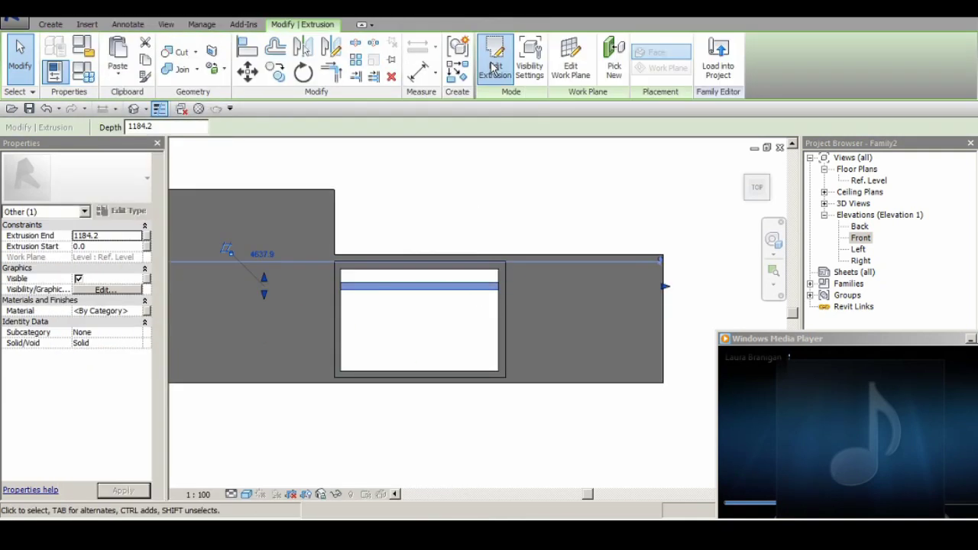
# Close the marble island reference photo to return to the counter plan in Revit.
pyautogui.click(493, 67)
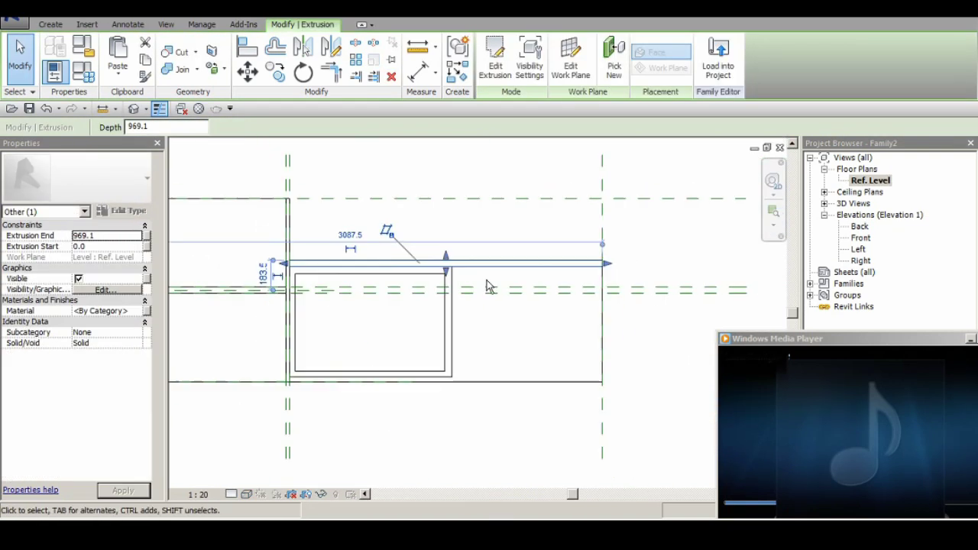
# Place a 'Wall Face' text note above the counter plan.
pyautogui.click(84, 26)
pyautogui.click(128, 25)
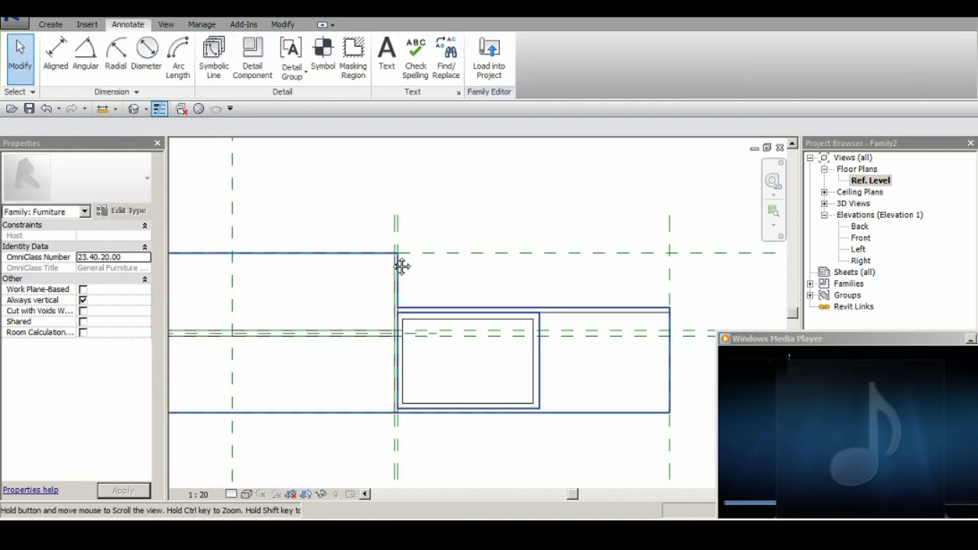
pyautogui.press('t')
pyautogui.press('x')
pyautogui.click(432, 273)
pyautogui.write('Wall Face')
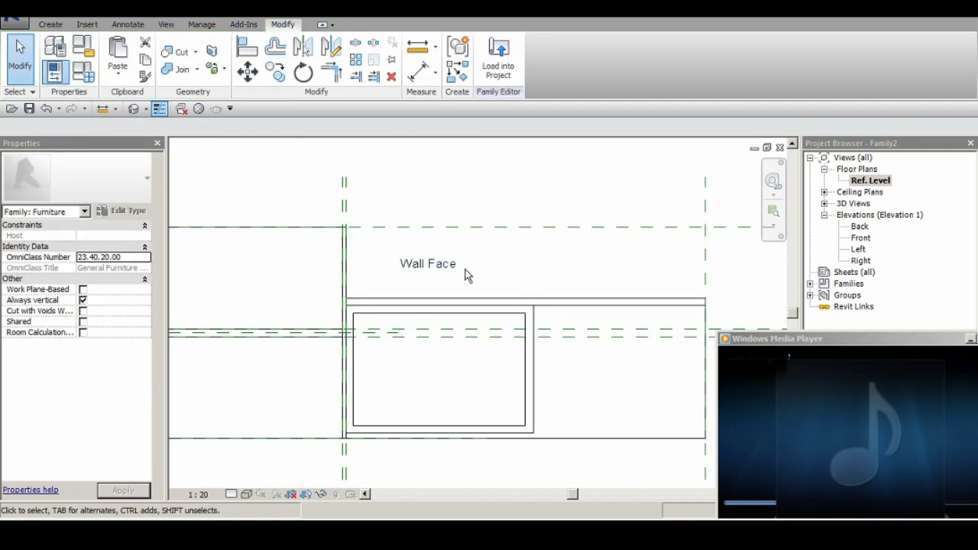
# Draw an L-shaped symbolic-line leader from 'Wall Face' to the counter's back edge.
pyautogui.click(47, 25)
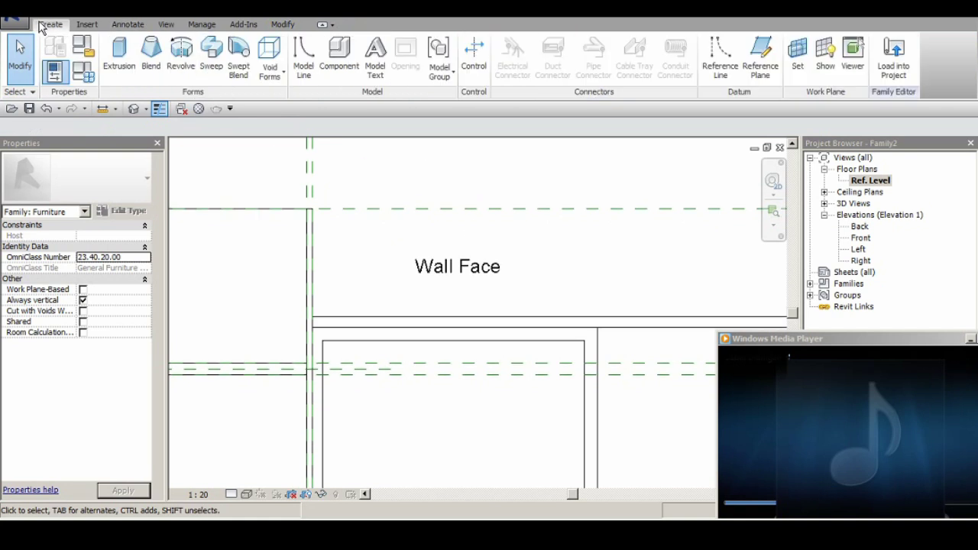
pyautogui.click(127, 25)
pyautogui.click(252, 61)
pyautogui.click(586, 278)
pyautogui.click(50, 25)
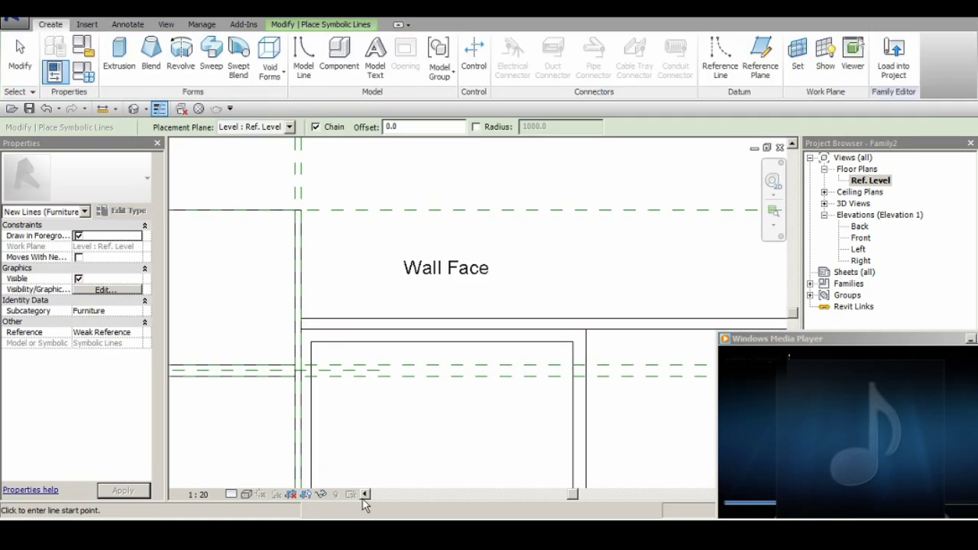
pyautogui.click(297, 79)
pyautogui.click(474, 271)
pyautogui.click(474, 245)
pyautogui.press('Escape')
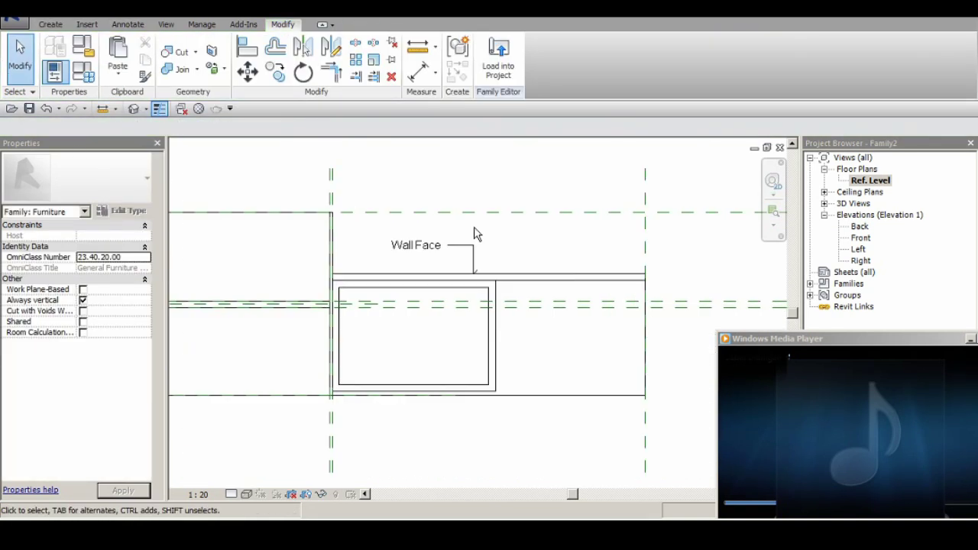
pyautogui.doubleClick(860, 237)
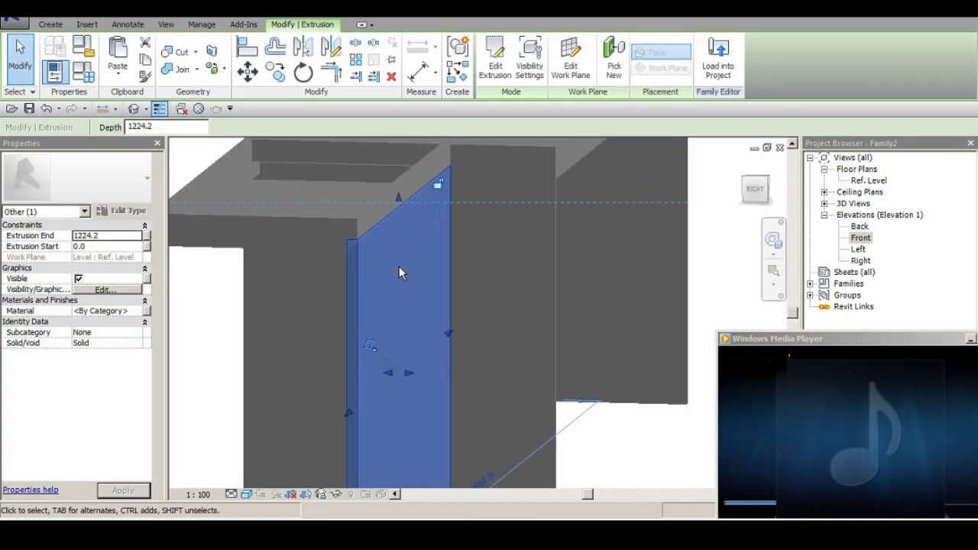
# Save the counter family under the file name M_CounterMarble.
pyautogui.moveTo(757, 184); pyautogui.dragTo(768, 187)
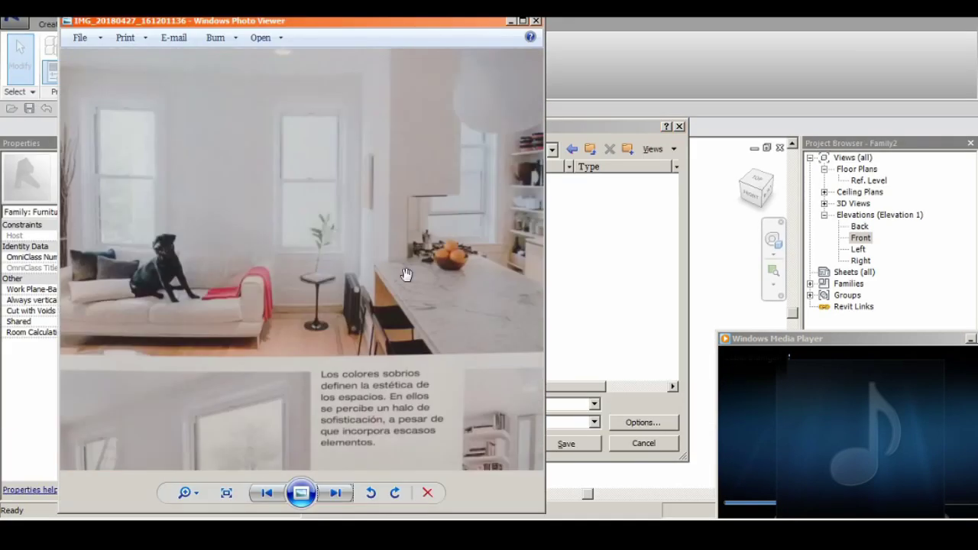
pyautogui.write('M')
pyautogui.write('arble')
pyautogui.click(567, 444)
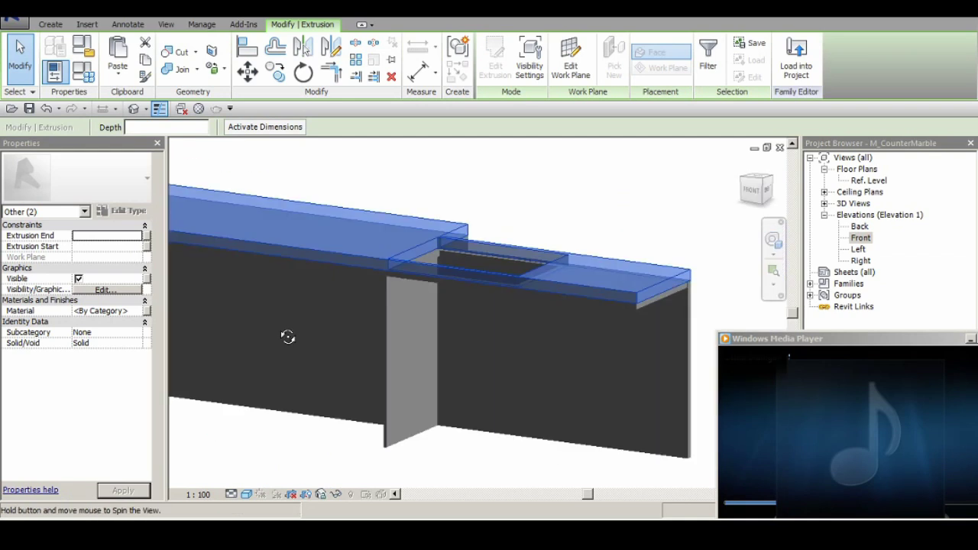
# Add a 40 mm end panel extrusion and orbit the 3D view to check the counter's end.
pyautogui.keyDown('shift'); pyautogui.moveTo(530, 304); pyautogui.dragTo(327, 384, button='middle'); pyautogui.keyUp('shift')
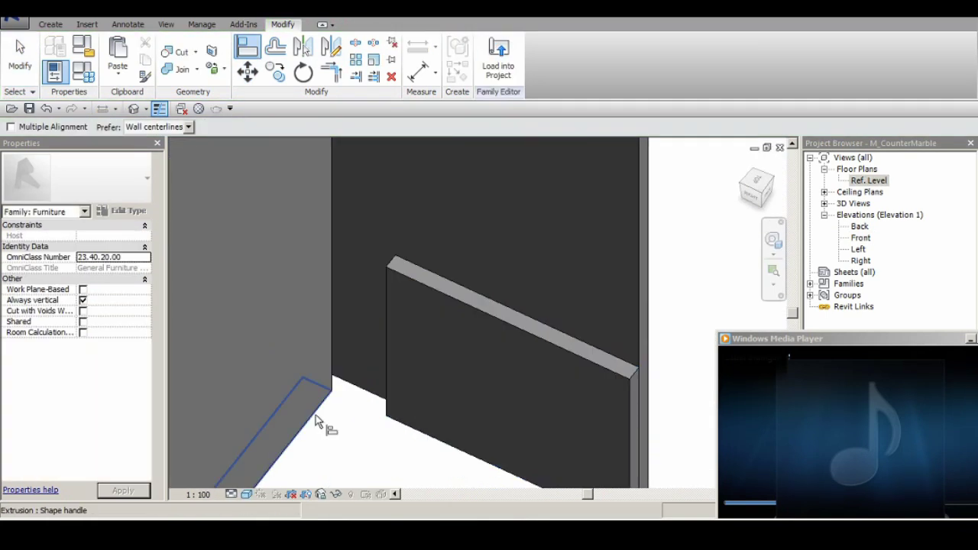
pyautogui.click(316, 415)
pyautogui.keyDown('shift'); pyautogui.moveTo(436, 339); pyautogui.dragTo(571, 413, button='middle'); pyautogui.keyUp('shift')
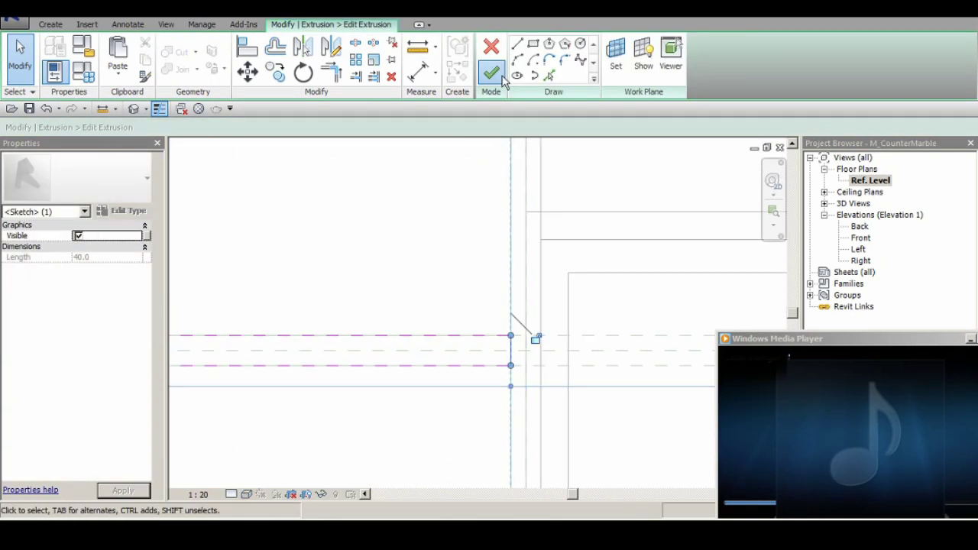
pyautogui.click(493, 75)
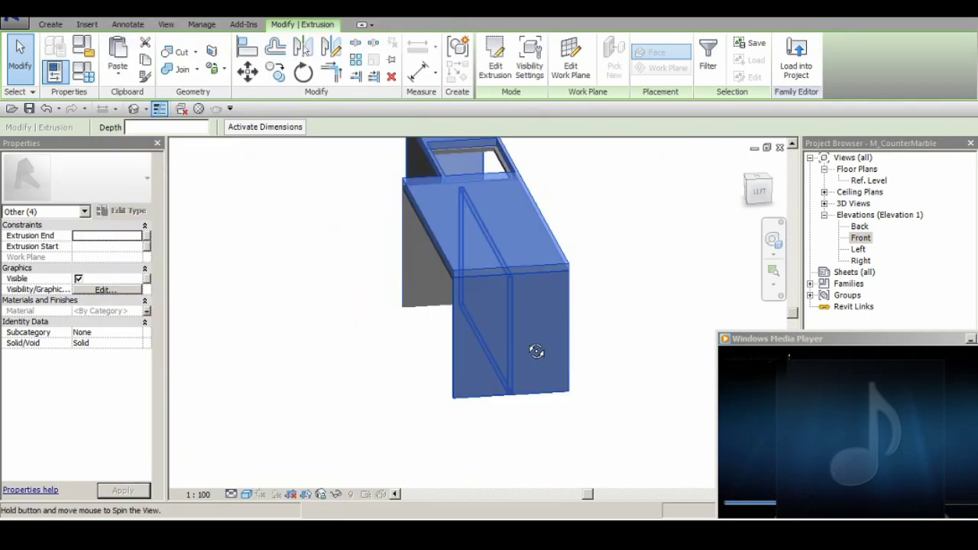
pyautogui.keyDown('shift'); pyautogui.moveTo(536, 351); pyautogui.dragTo(456, 314, button='middle'); pyautogui.keyUp('shift')
pyautogui.moveTo(392, 406)
pyautogui.keyDown('shift'); pyautogui.mouseDown(button='middle')
pyautogui.moveTo(574, 312)
pyautogui.moveTo(579, 421)
pyautogui.moveTo(424, 454)
pyautogui.moveTo(503, 270)
pyautogui.moveTo(382, 302)
pyautogui.moveTo(397, 396)
pyautogui.moveTo(358, 464)
pyautogui.mouseUp(button='middle'); pyautogui.keyUp('shift')
pyautogui.click(357, 464)
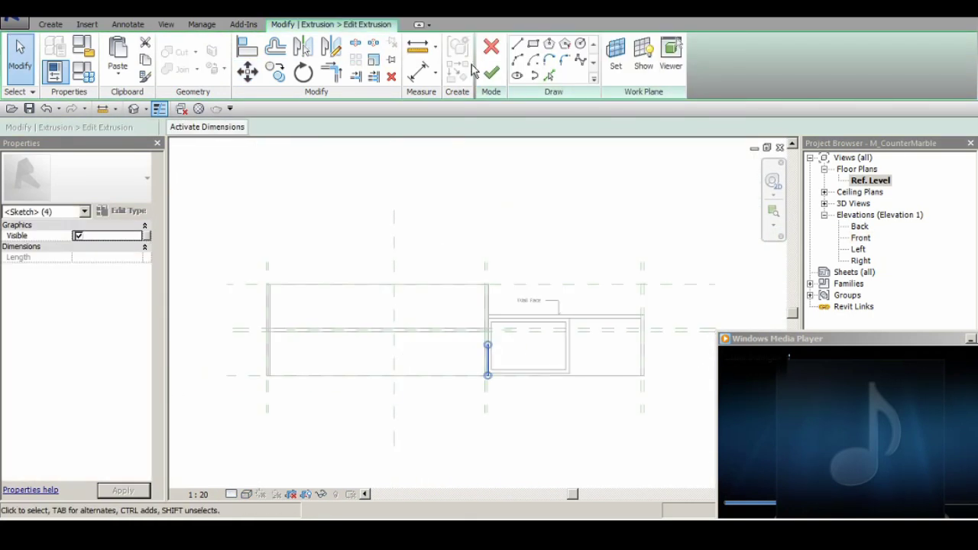
# Cancel the current sketch edit and discard its changes.
pyautogui.click(491, 48)
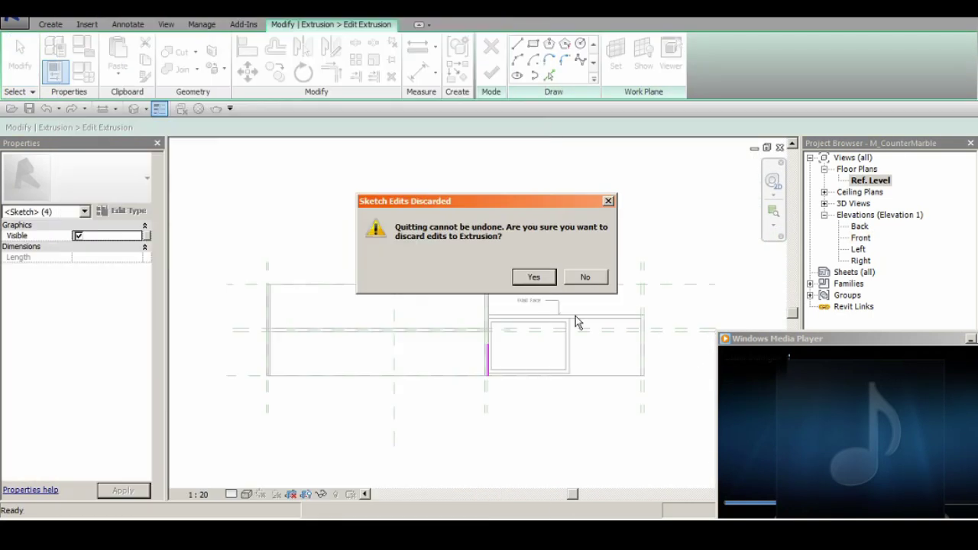
pyautogui.click(531, 278)
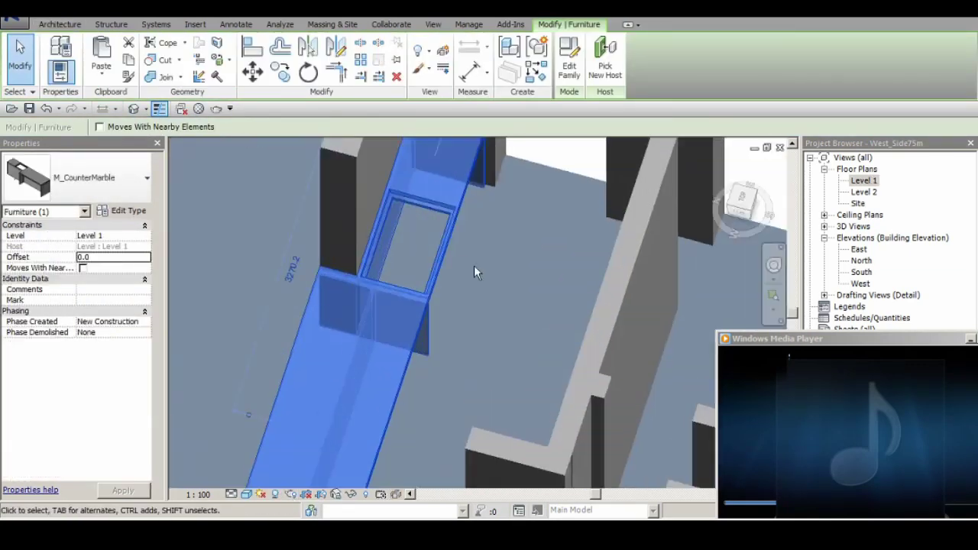
# Zoom out in the 3D view to inspect the M_CounterMarble counter placed on Level 1.
pyautogui.scroll(-5, 519, 338)
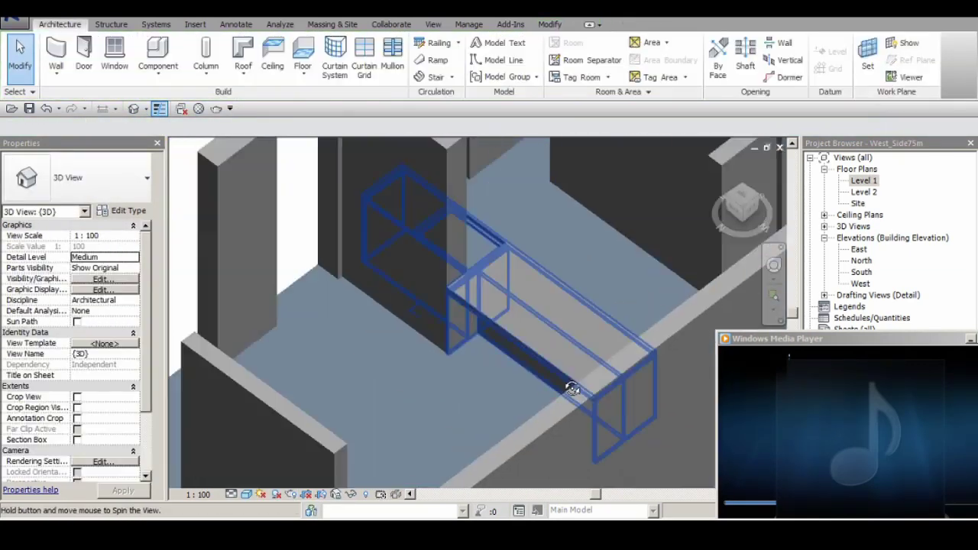